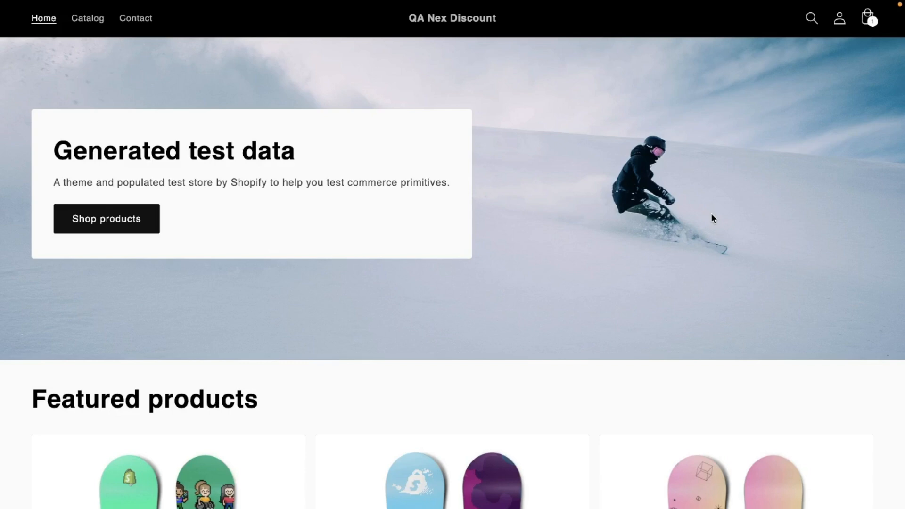
Step: Browse the storefront home page and switch to the Nex Discount Capping Discount app listing tab
scroll(714, 256, down, 2)
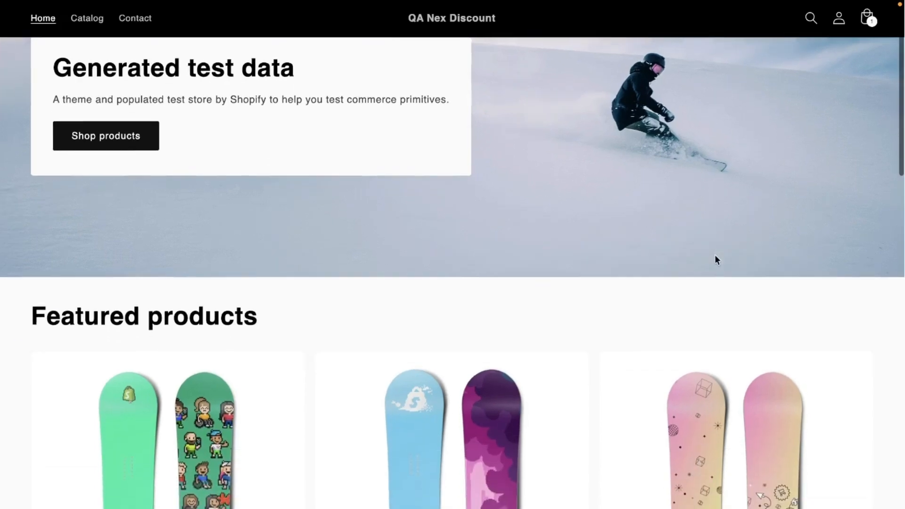
scroll(715, 255, up, 3)
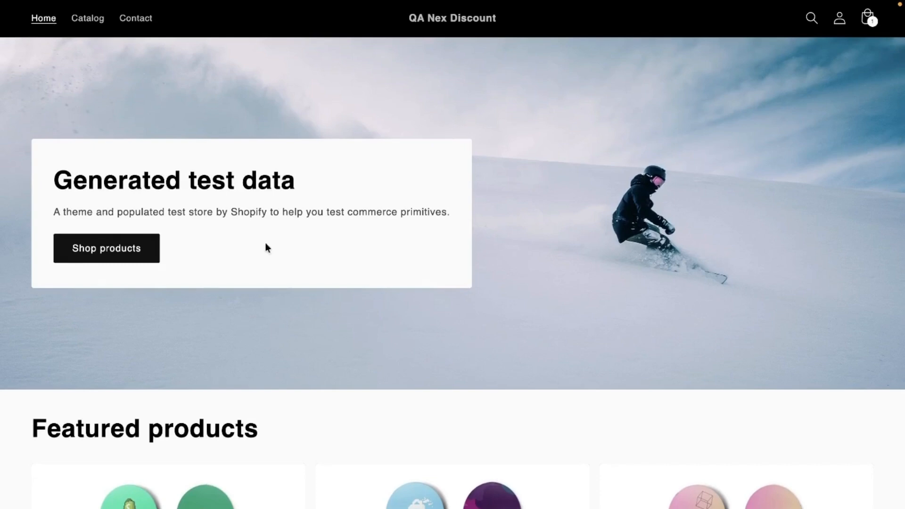
mouse_move(1, 213)
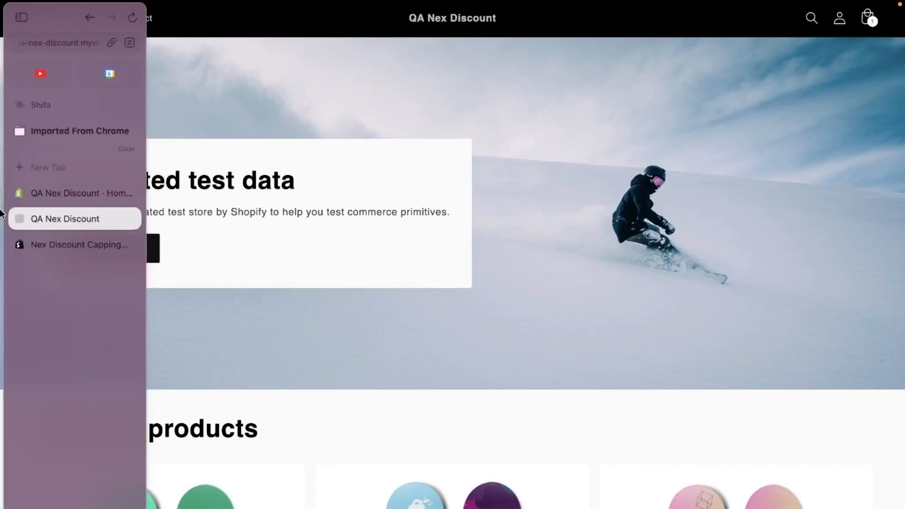
click(71, 241)
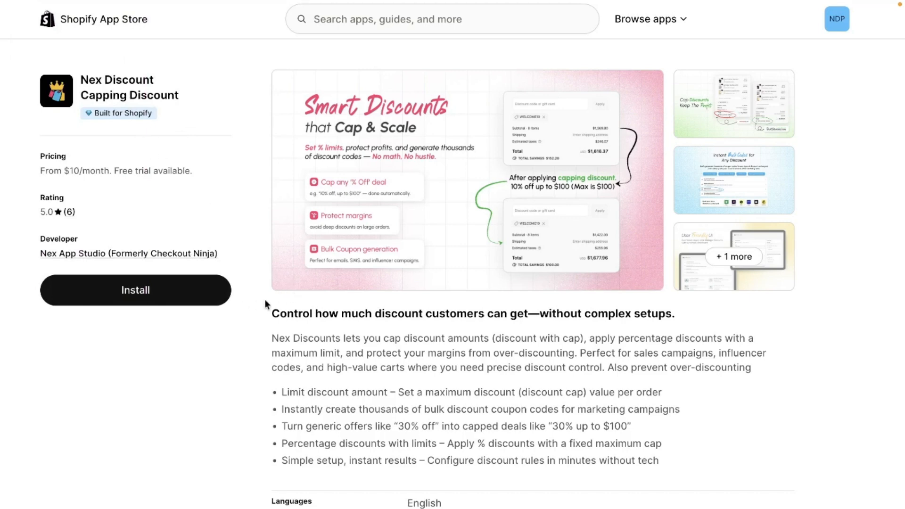
Step: Return to the store admin, open the Nex Discounts app and start creating a new discount
mouse_move(1, 187)
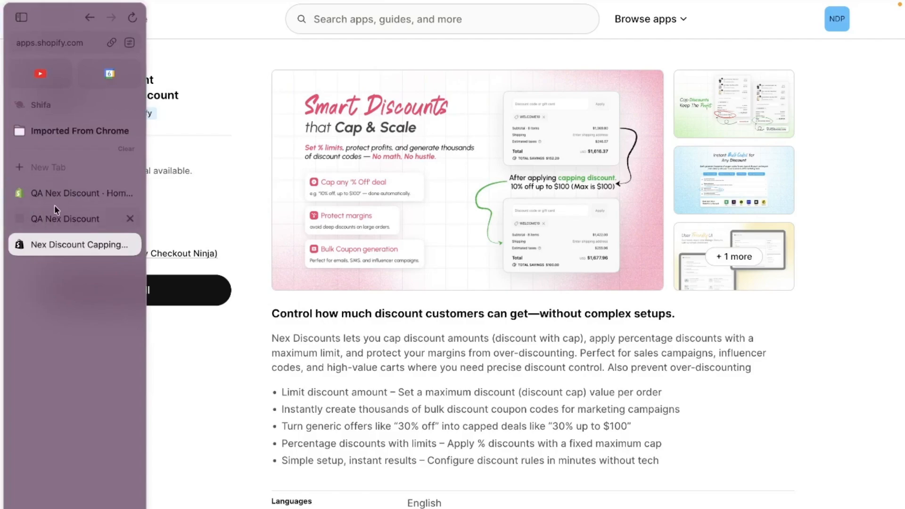
click(57, 198)
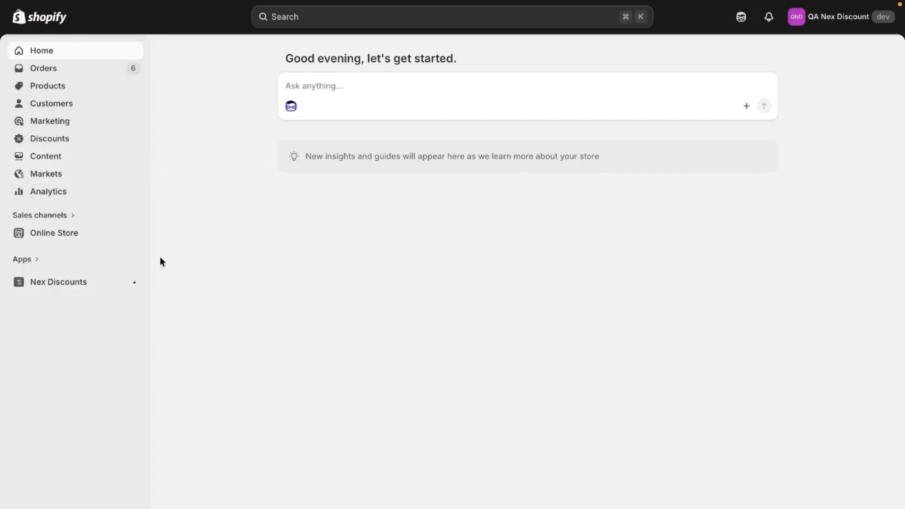
click(51, 292)
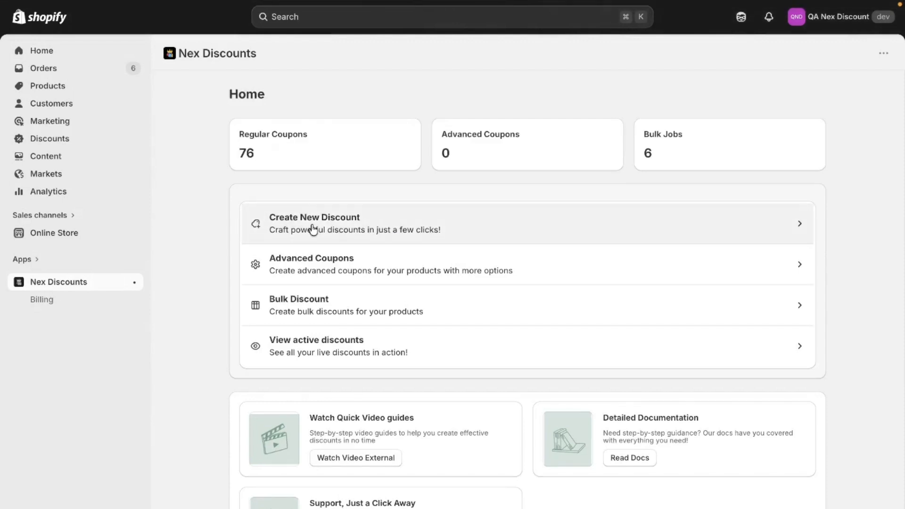
click(313, 229)
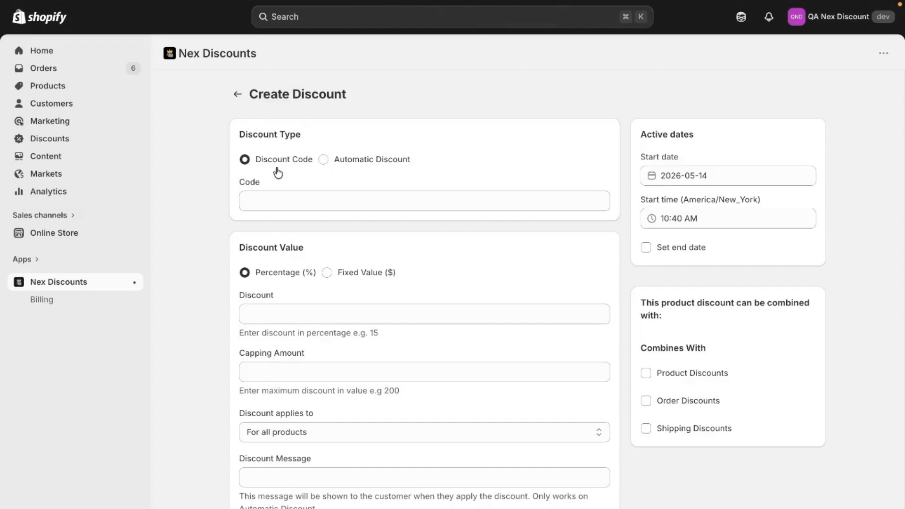
Step: Keep the discount type as Discount Code and enter FLAT10 as the code
click(382, 163)
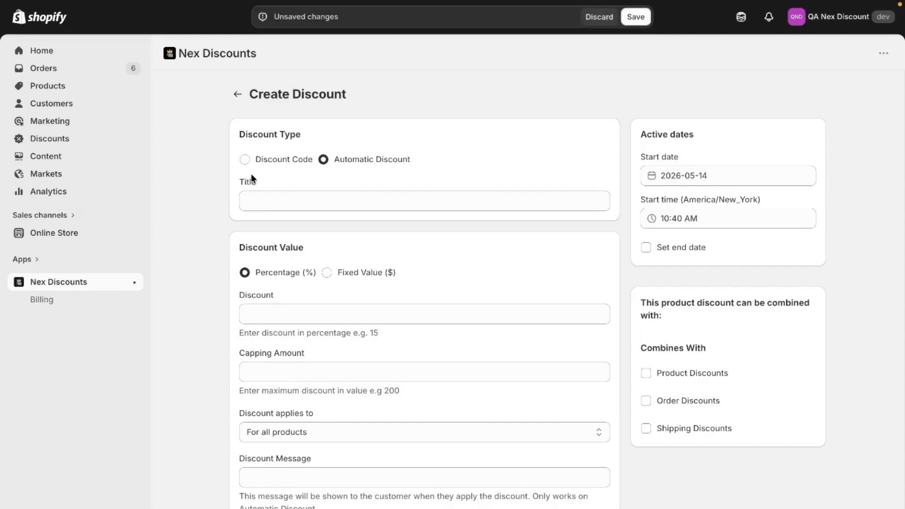
click(266, 164)
click(290, 207)
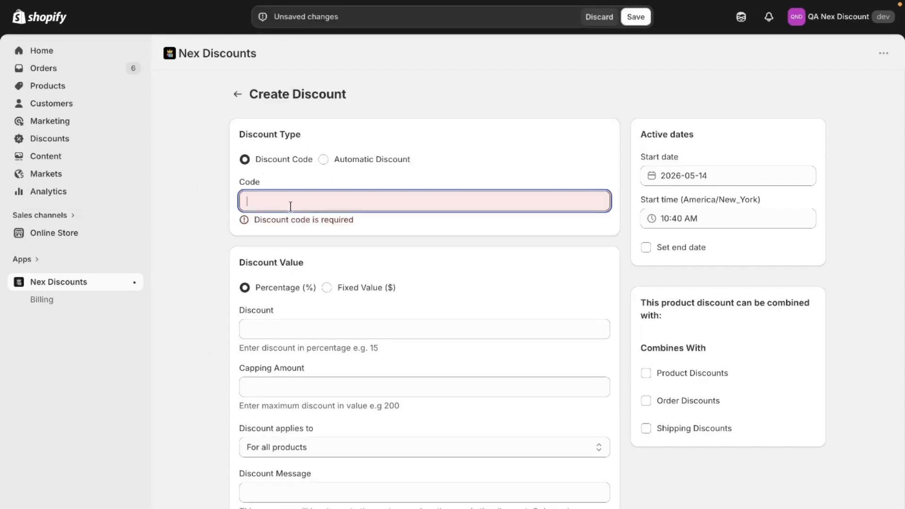
text(785.95)
drag(290, 206, 214, 192)
text(FLAT10)
Step: Set a percentage discount of 10 with a capping amount of 50
scroll(307, 285, down, 2)
click(311, 178)
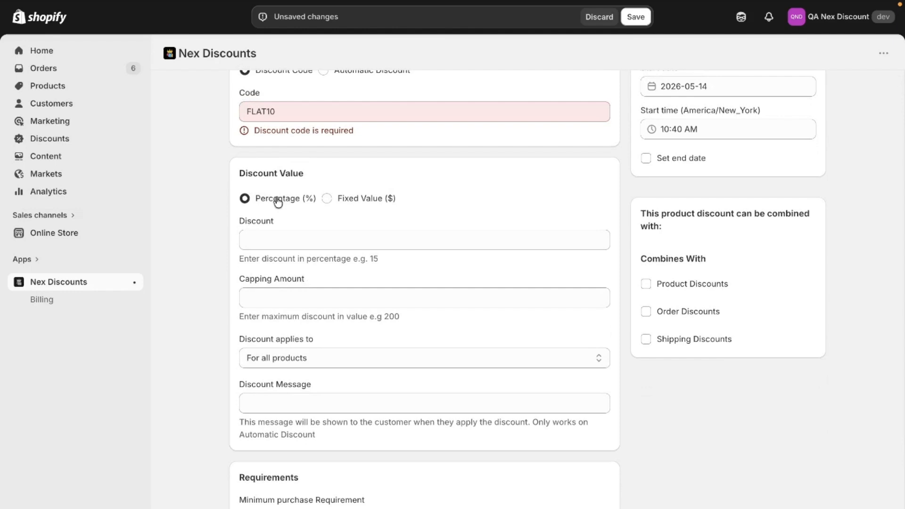
click(329, 240)
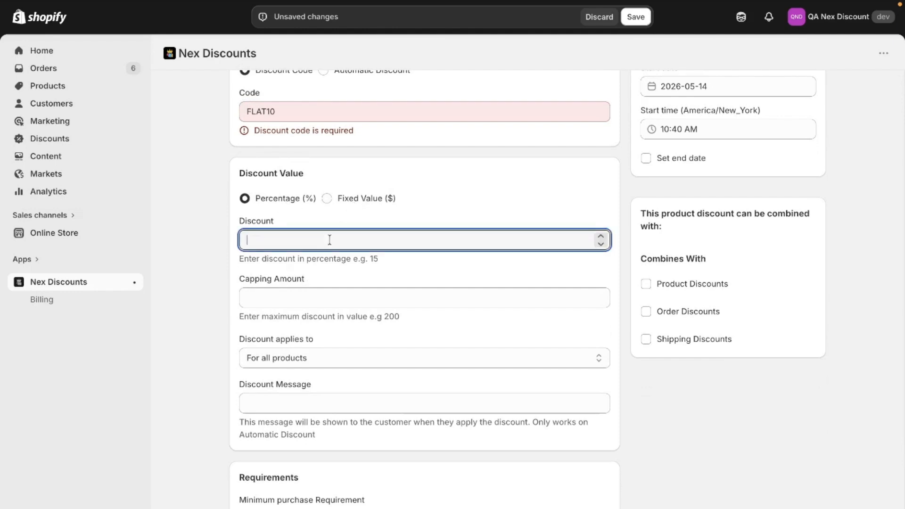
text(10)
click(344, 291)
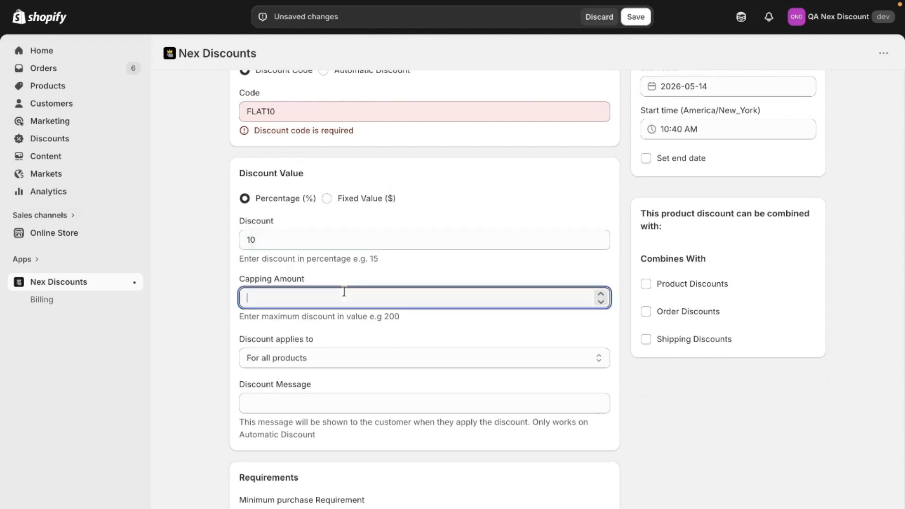
text(50)
Step: Examine the Capping Amount field and its maximum-discount hint
drag(227, 277, 355, 275)
scroll(357, 274, down, 2)
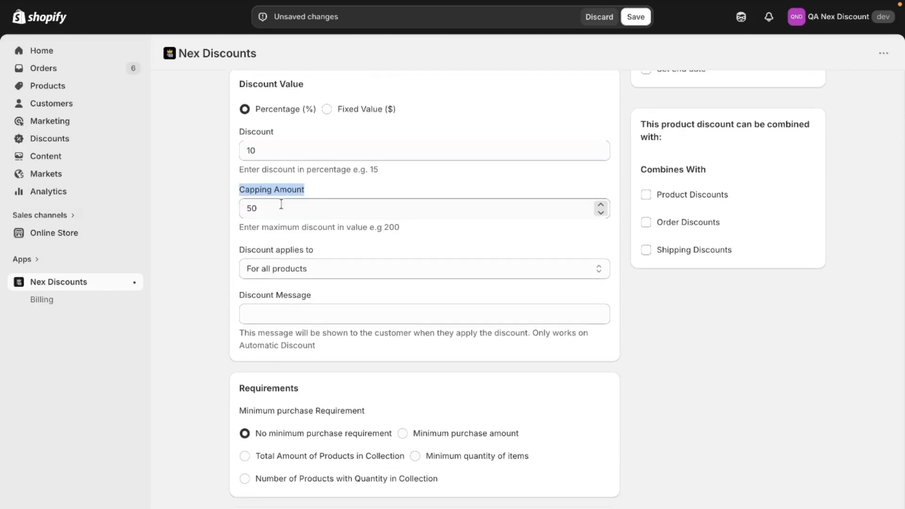
click(266, 211)
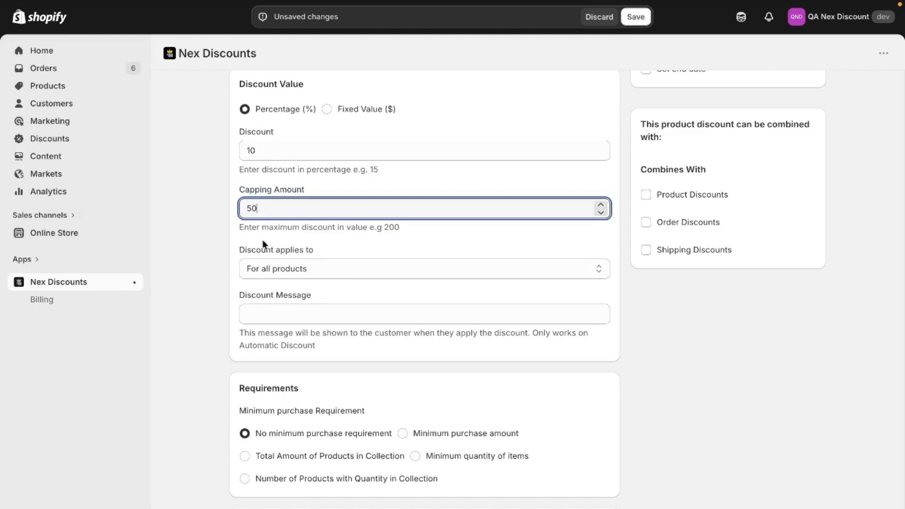
click(293, 123)
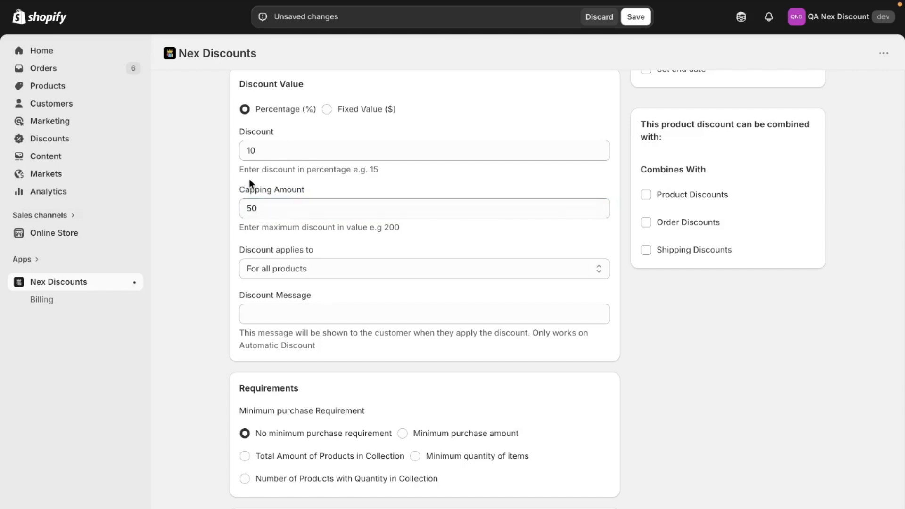
scroll(255, 153, down, 1)
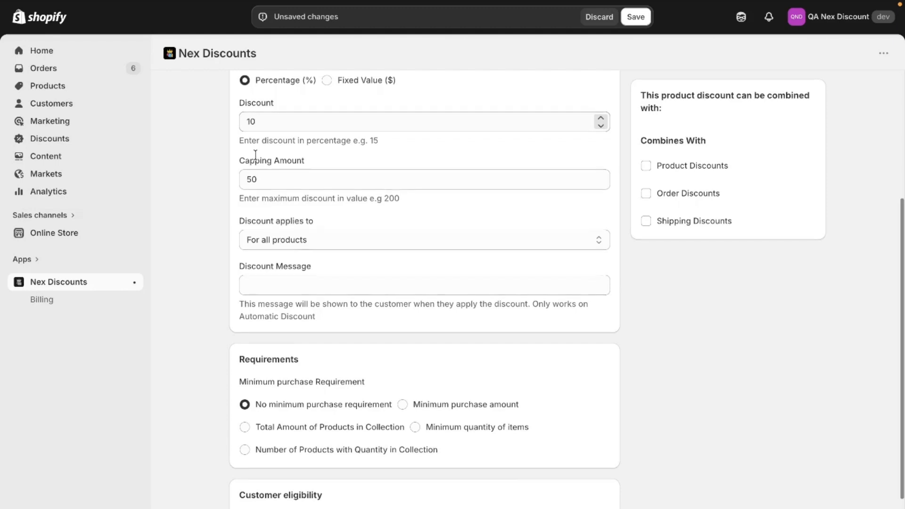
scroll(255, 155, down, 1)
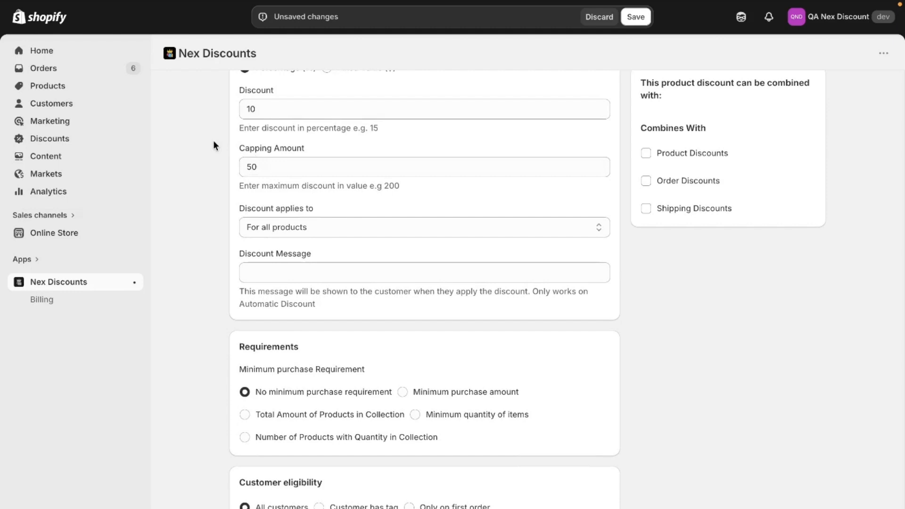
drag(229, 151, 312, 172)
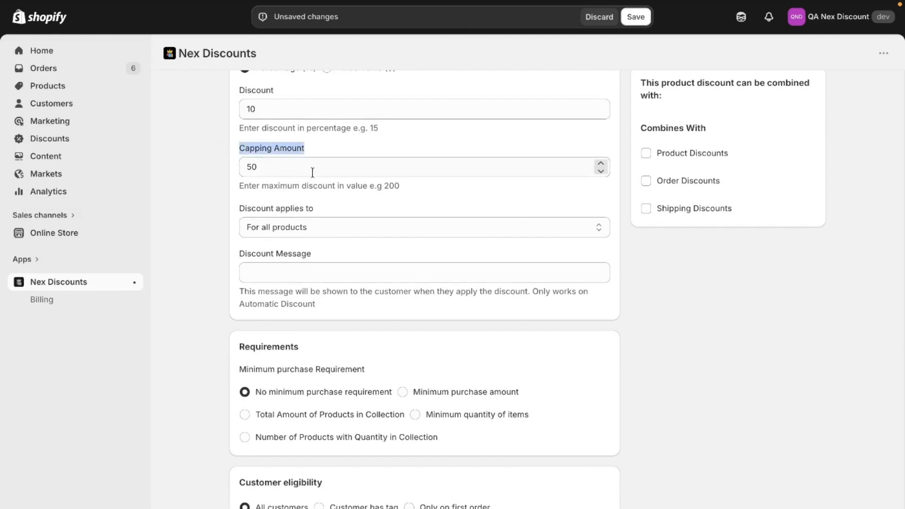
Step: Re-enter the capping amount as 50
click(312, 172)
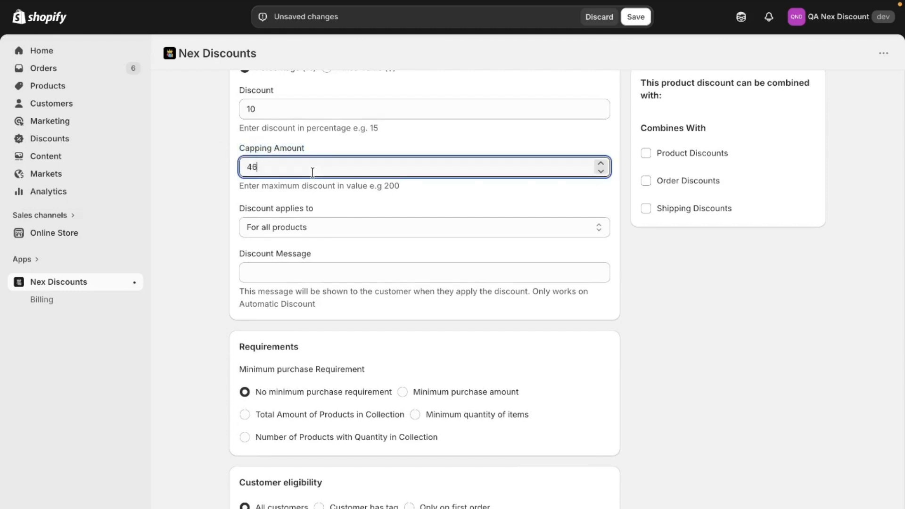
key(BackSpace)
key(BackSpace)
text(0)
key(BackSpace)
text(50)
Step: Review the options for which products the discount applies to, keeping For all products
click(321, 226)
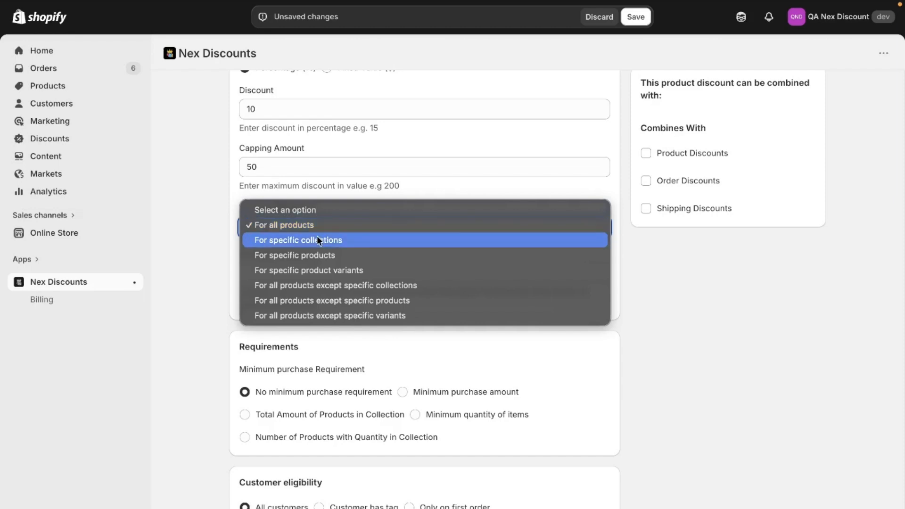
click(224, 193)
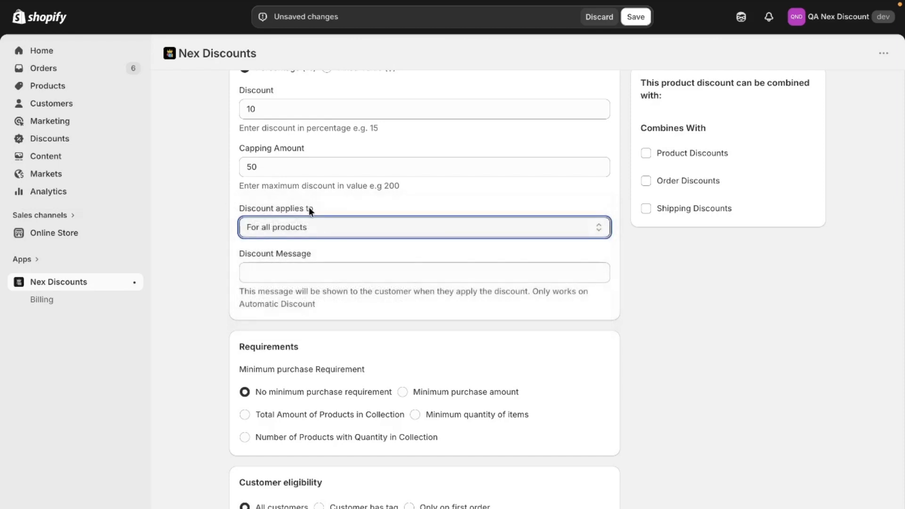
scroll(301, 251, down, 1)
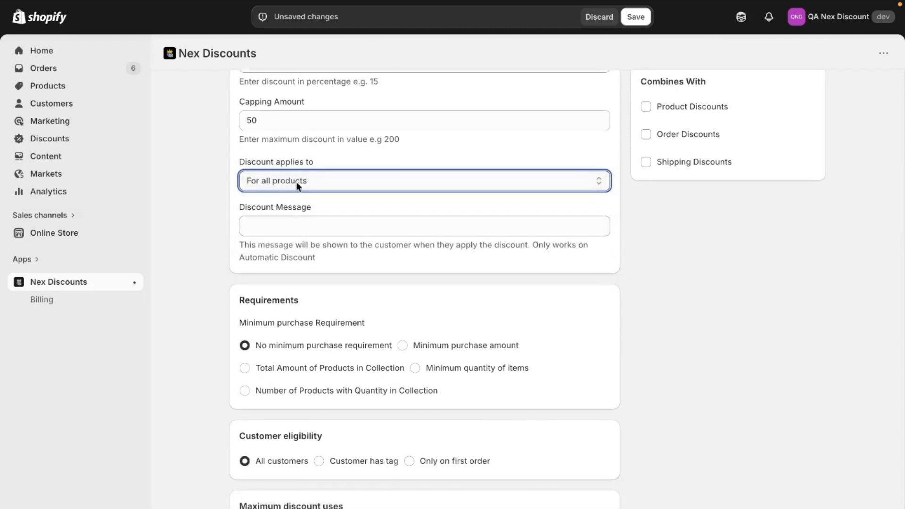
click(296, 182)
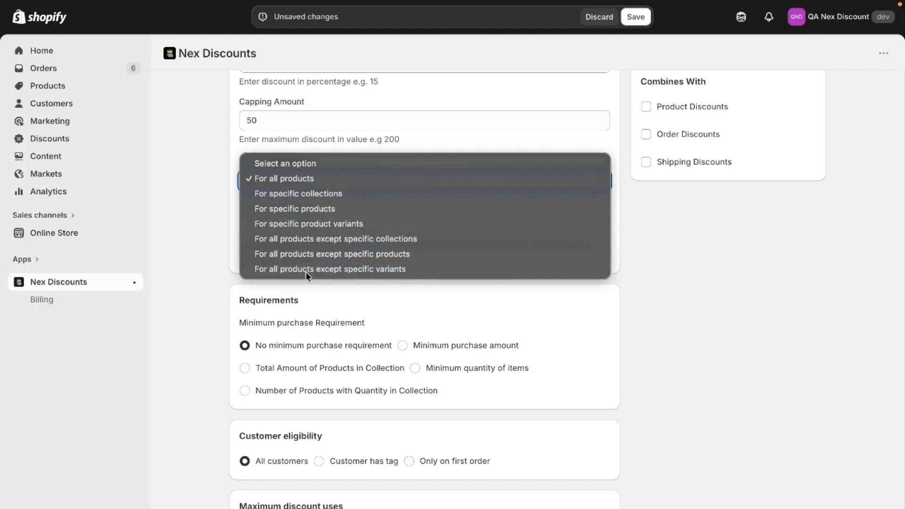
click(315, 182)
scroll(315, 182, down, 1)
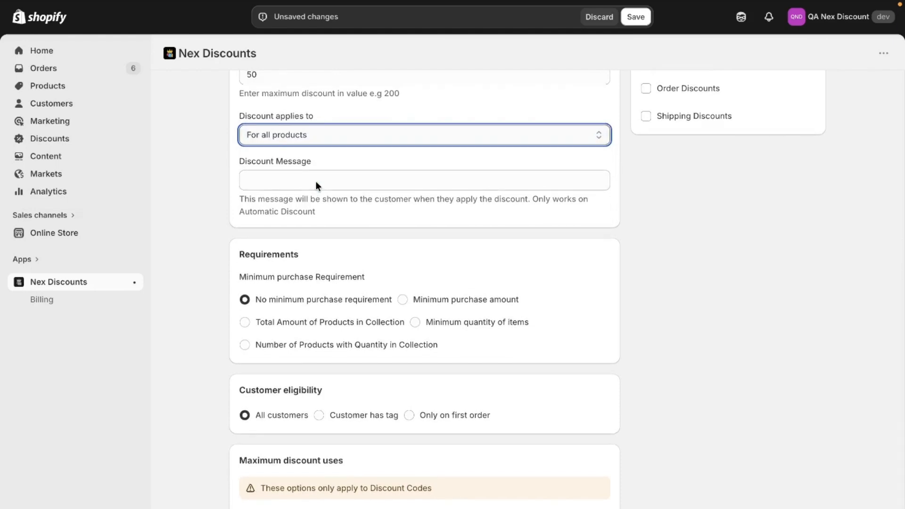
scroll(315, 181, up, 3)
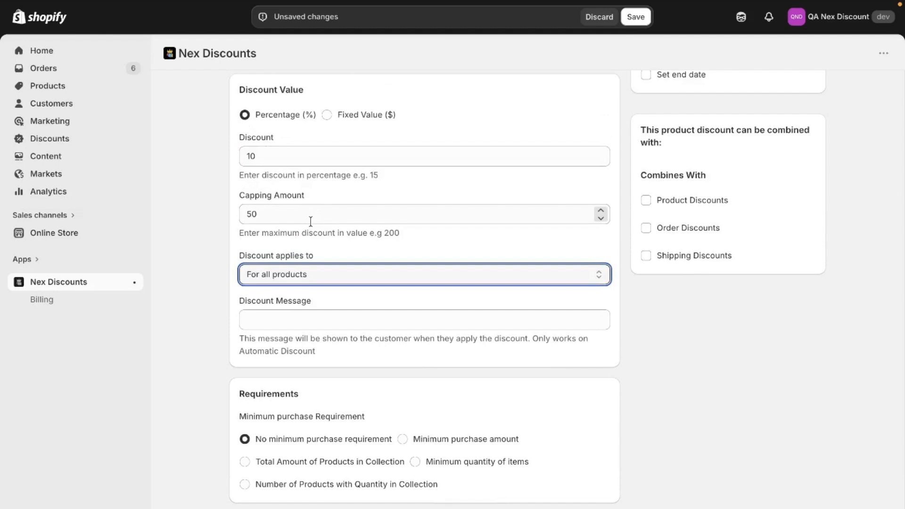
scroll(310, 221, down, 3)
scroll(310, 222, up, 1)
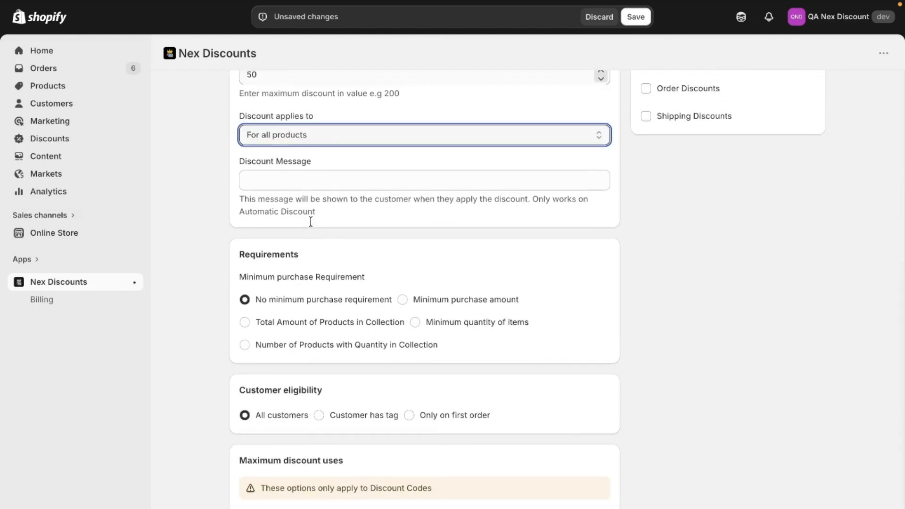
Step: Review the customer eligibility options keeping All customers, and focus the total usage limit field
click(220, 264)
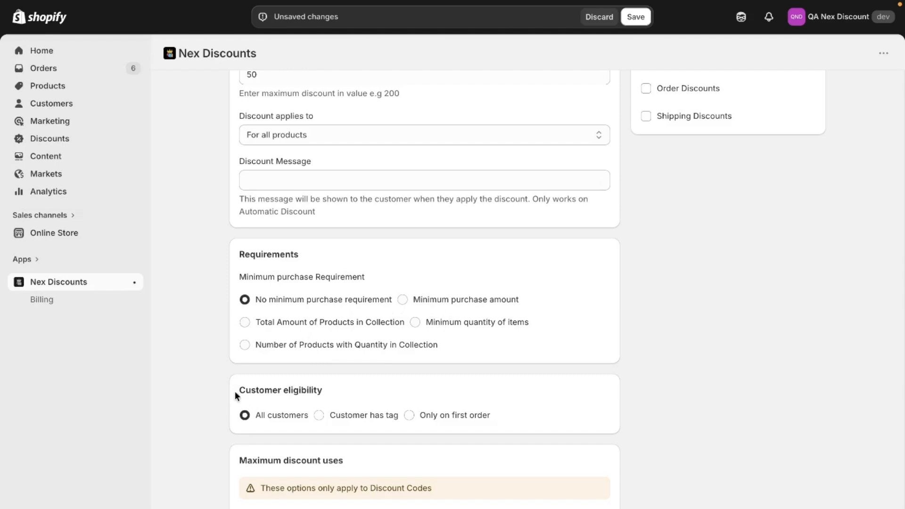
drag(236, 395, 342, 392)
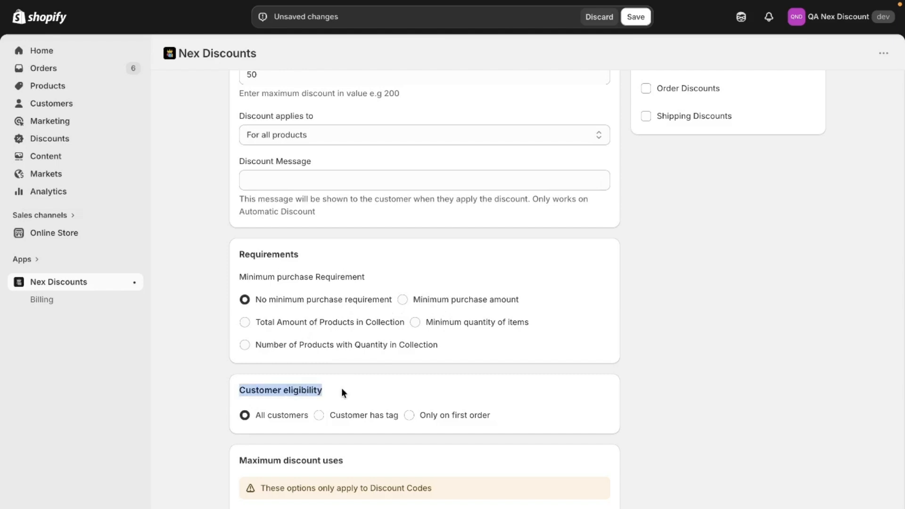
click(288, 413)
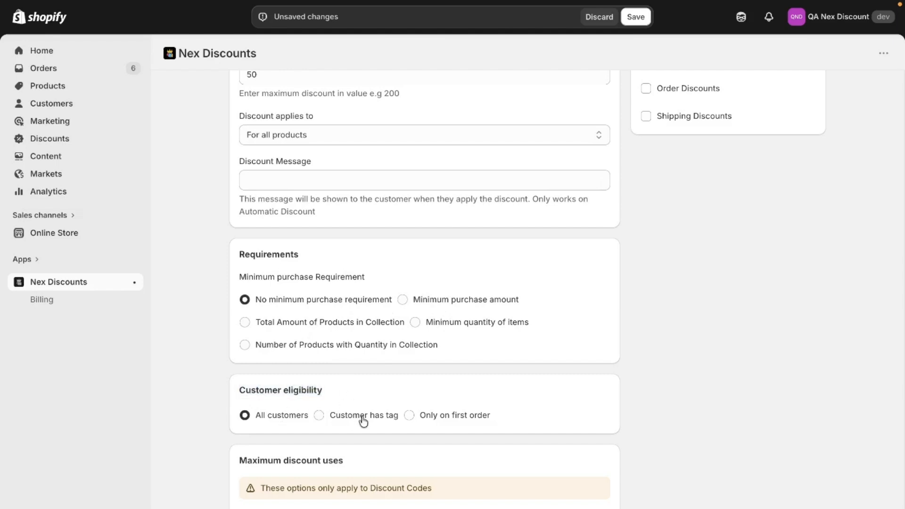
click(437, 421)
click(284, 427)
scroll(424, 283, down, 1)
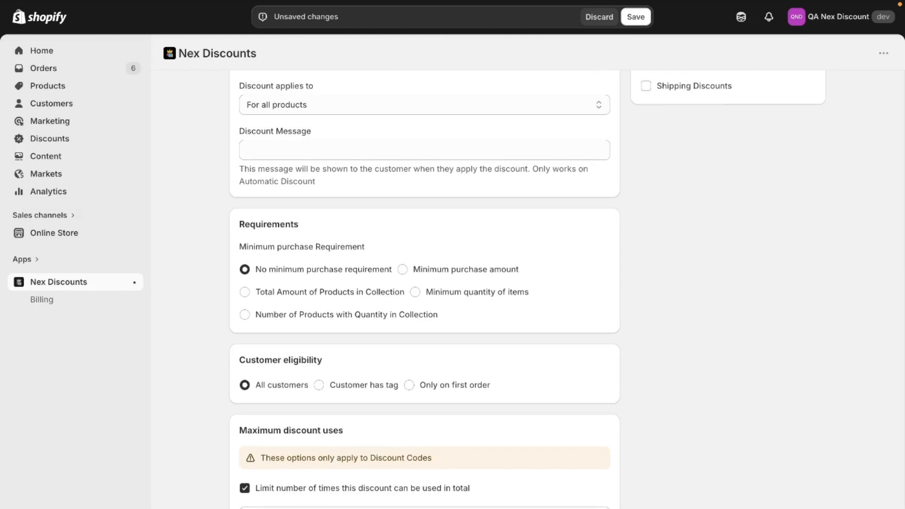
click(302, 507)
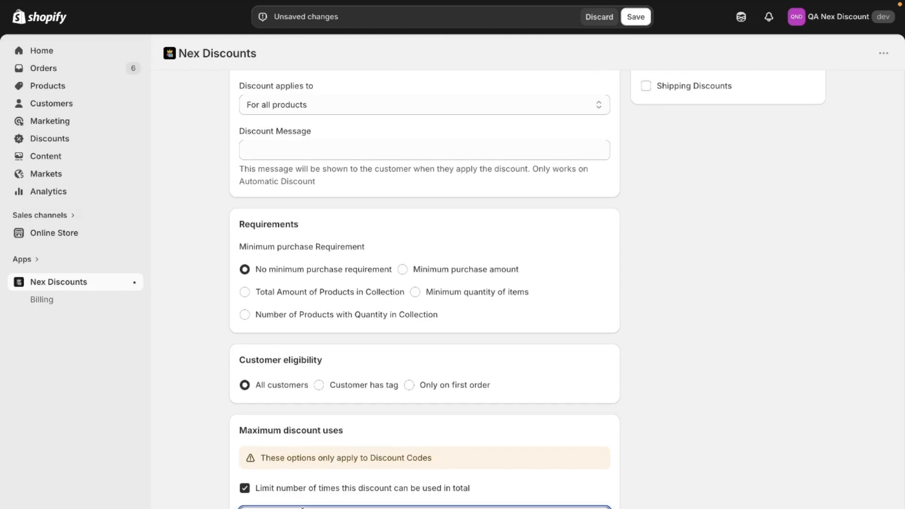
Step: Examine the Active dates section with its start date and time
scroll(249, 492, up, 1)
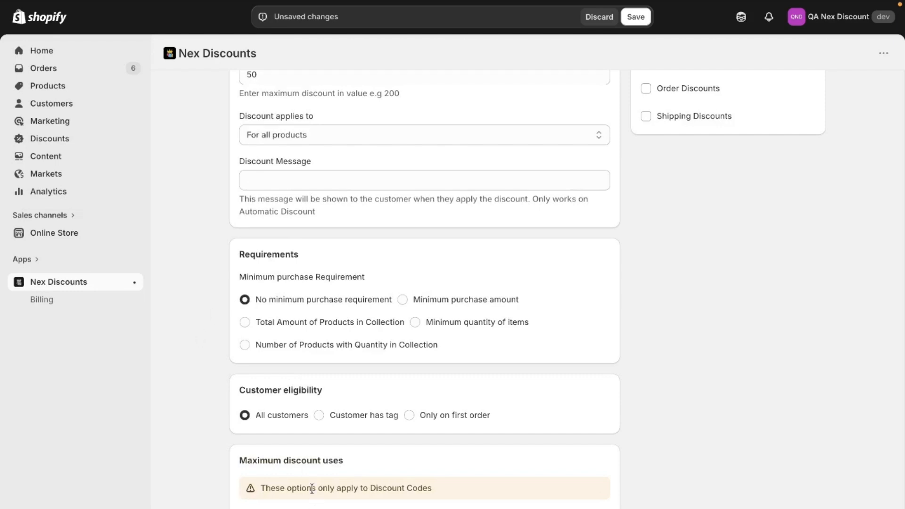
scroll(311, 486, up, 10)
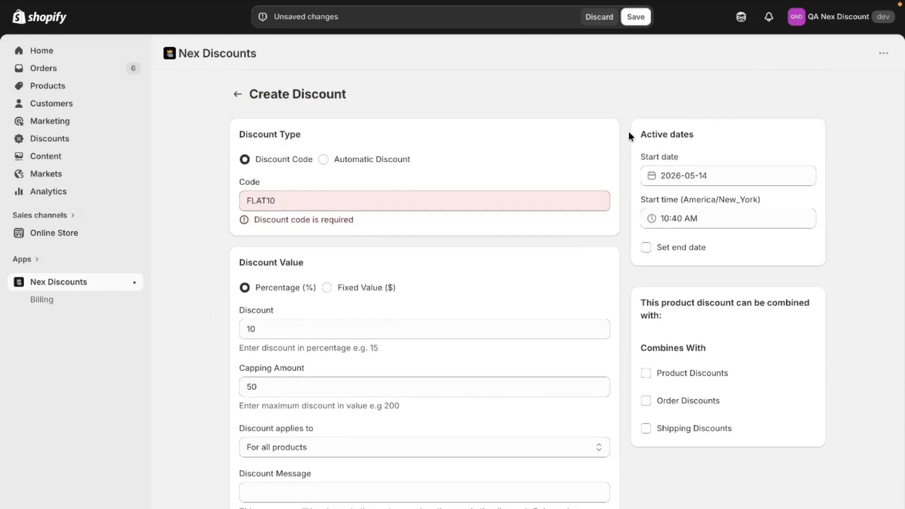
drag(628, 134, 706, 136)
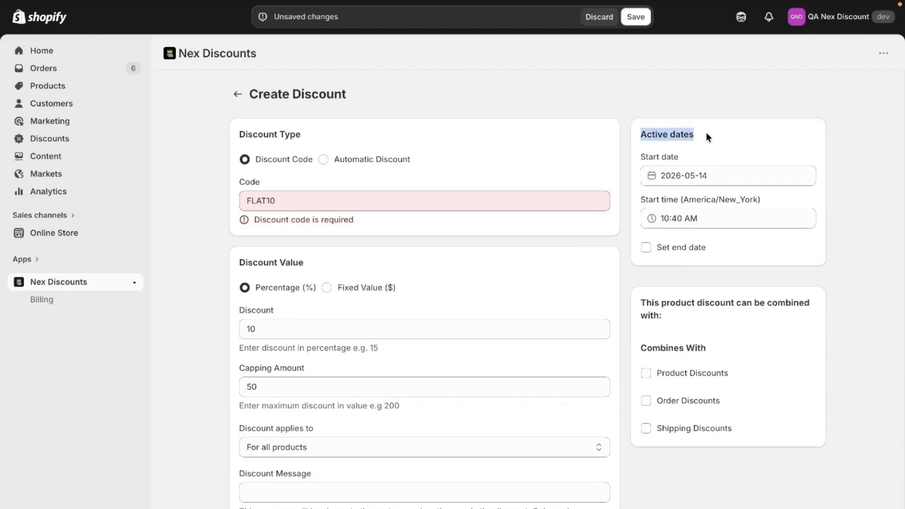
click(690, 157)
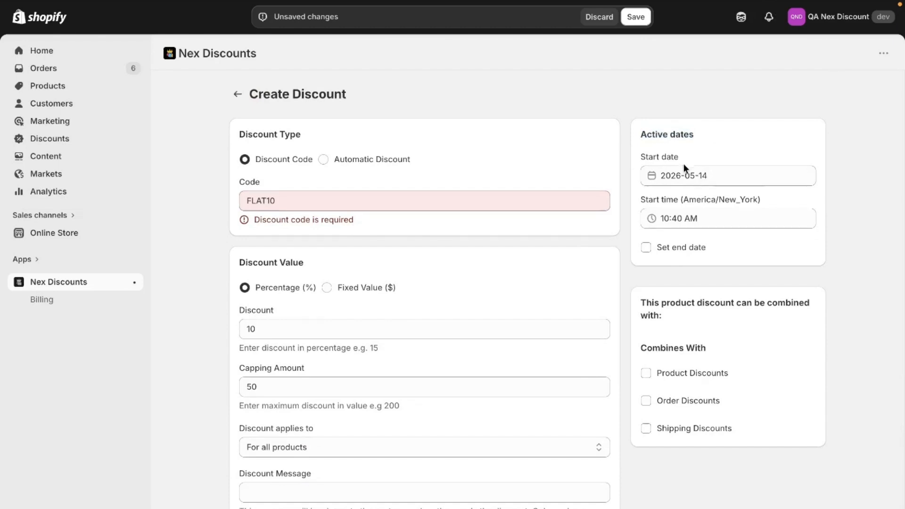
click(682, 250)
scroll(681, 254, down, 1)
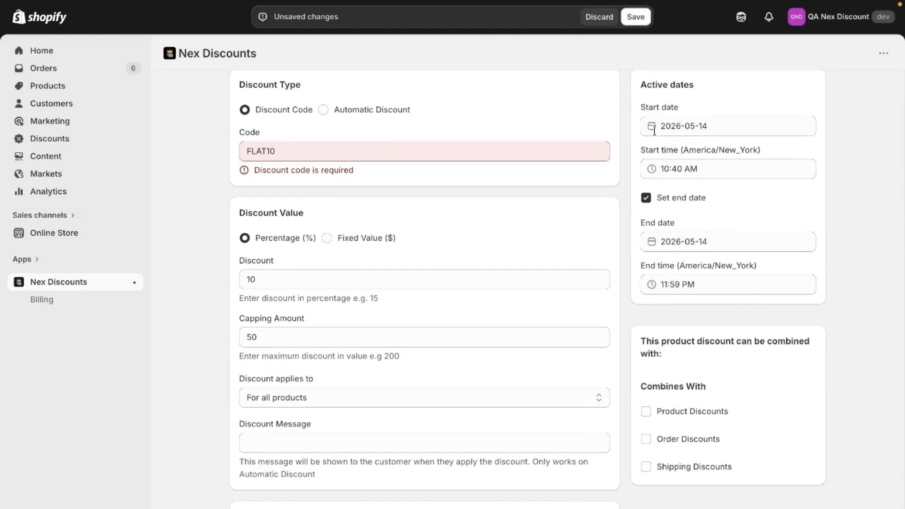
click(648, 200)
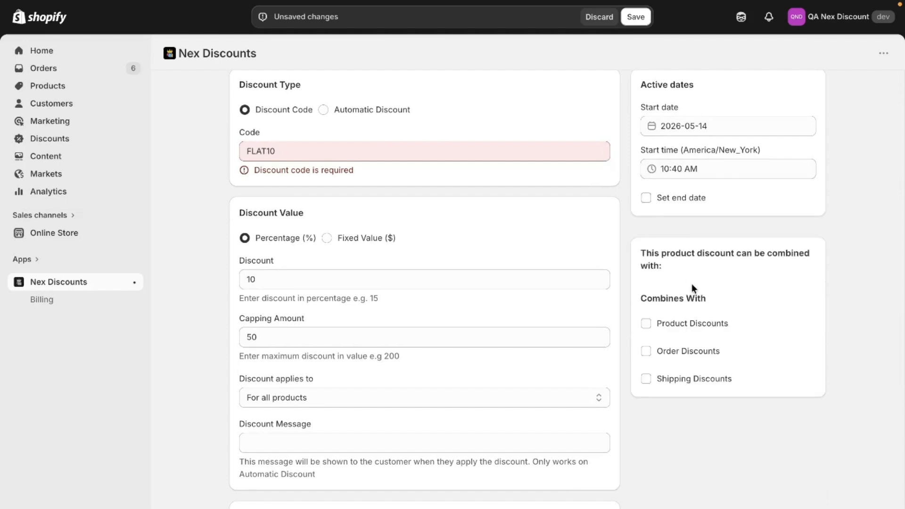
Step: Allow the discount to combine with product, order and shipping discounts, and save the discount
scroll(692, 284, down, 1)
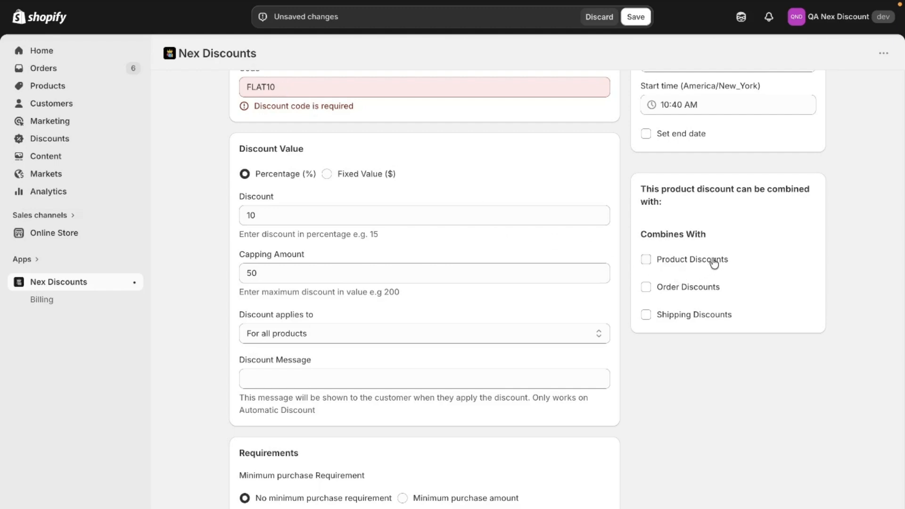
click(647, 260)
click(646, 287)
click(647, 314)
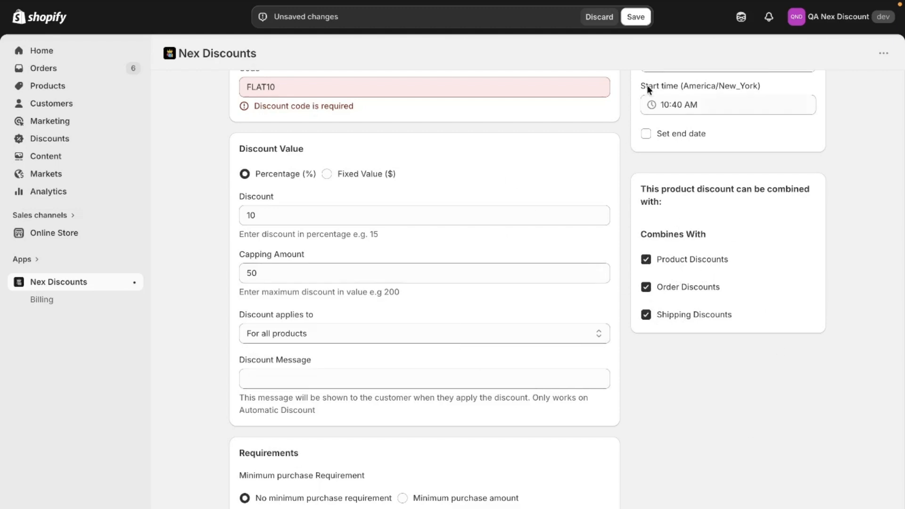
click(635, 17)
scroll(423, 156, up, 1)
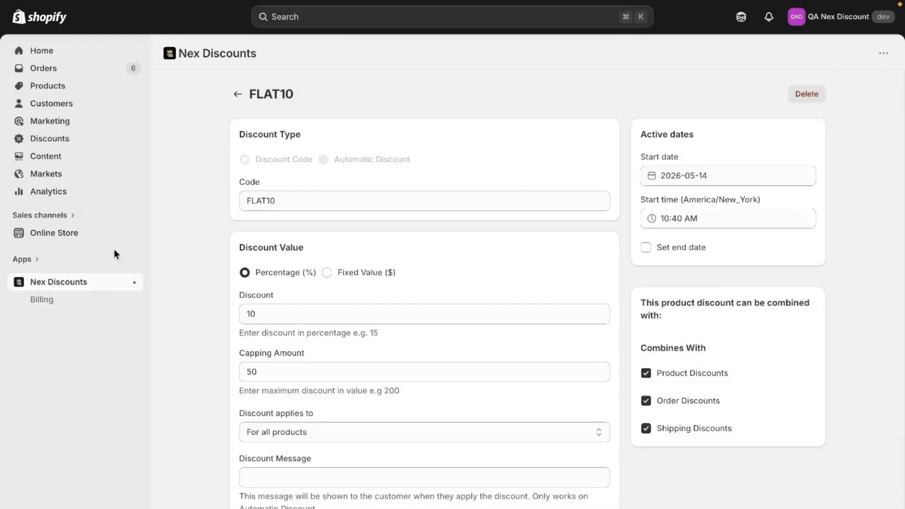
Step: Switch to the QA Nex Discount storefront tab and open the cart checkout
mouse_move(3, 238)
click(64, 220)
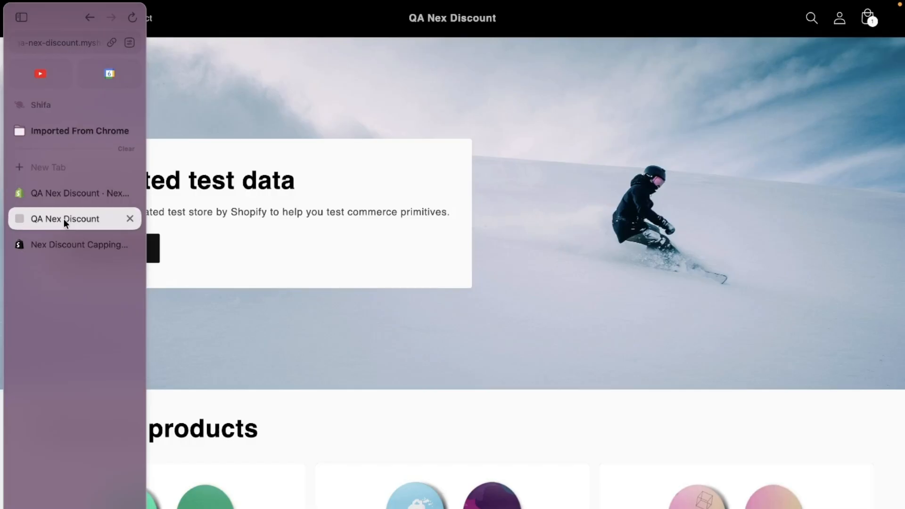
click(866, 18)
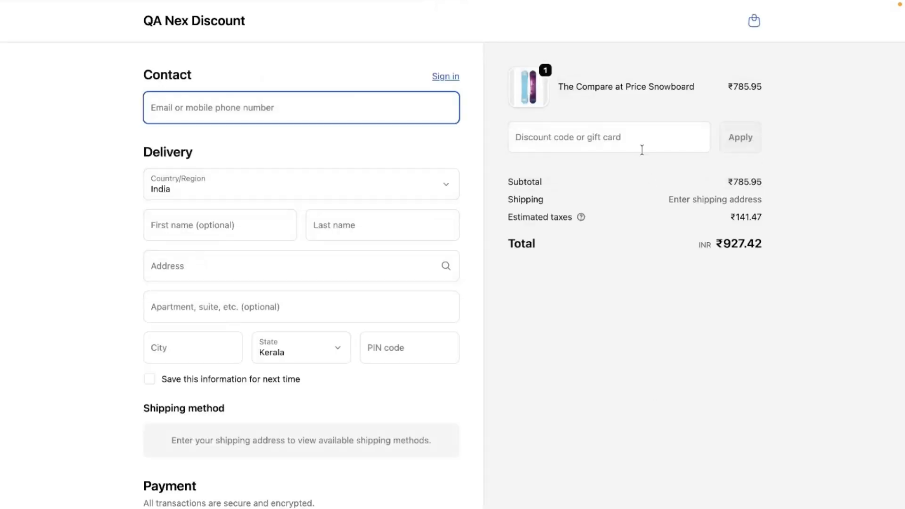
Step: Enter and apply the discount code FLAT10 in the checkout's discount code field
drag(733, 86, 769, 88)
key(ctrl+c)
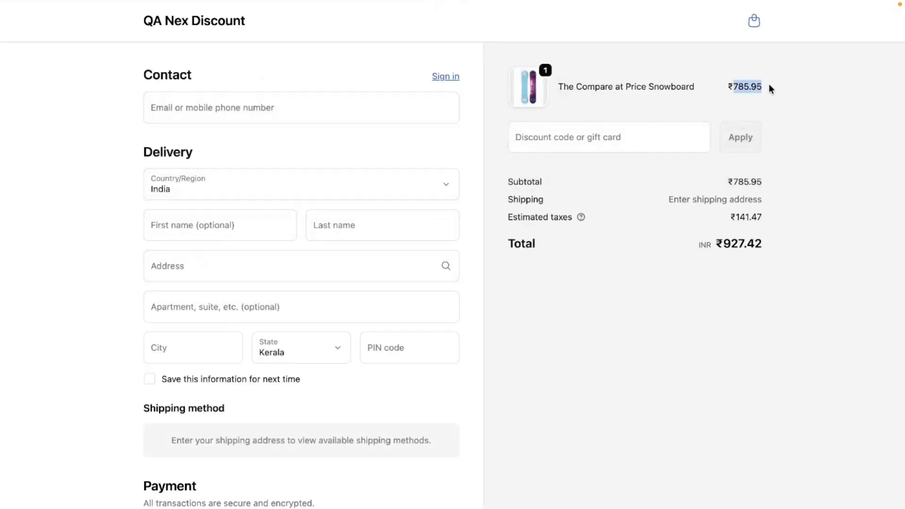
click(532, 145)
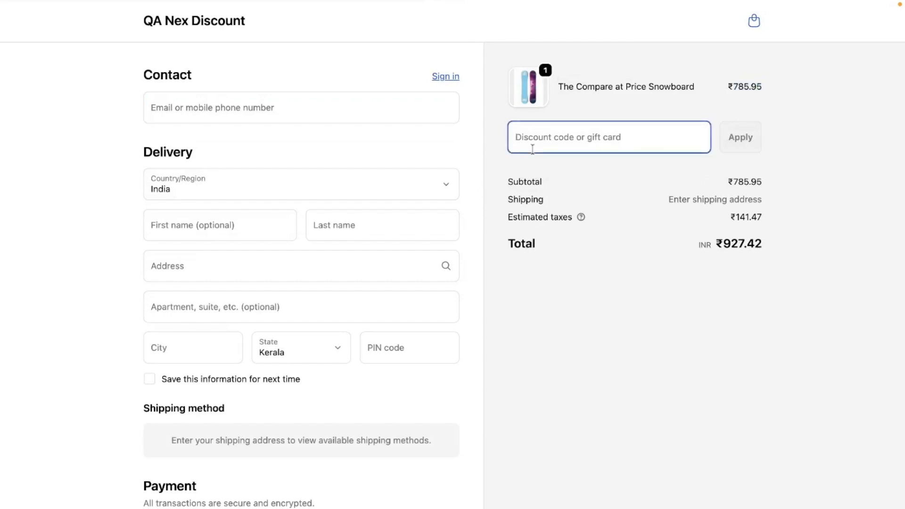
key(ctrl+v)
drag(597, 138, 444, 143)
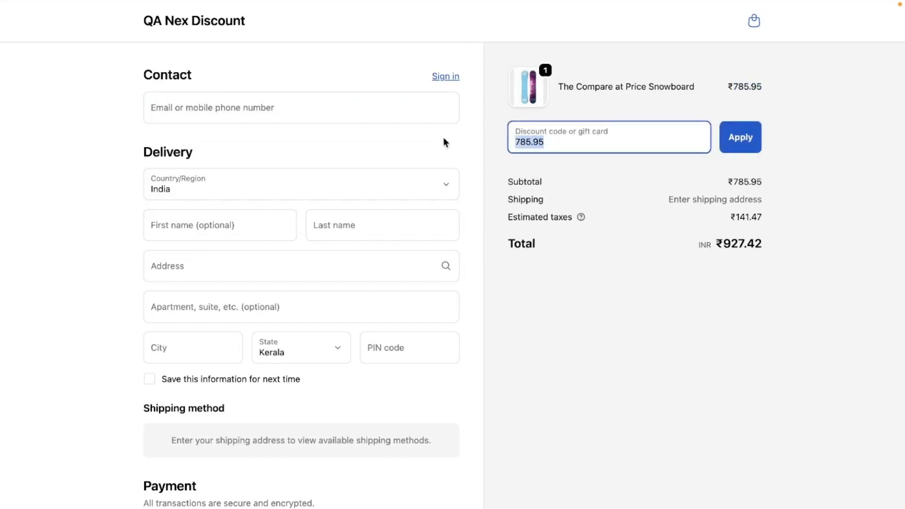
text(FLAT10)
click(728, 140)
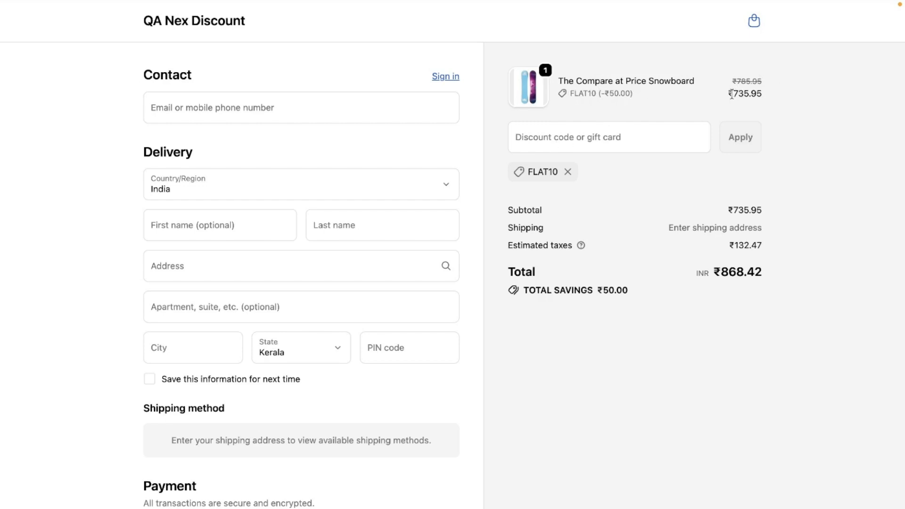
Step: Examine the FLAT10 discount line and the reduced price on the snowboard item
drag(726, 94, 776, 97)
drag(630, 94, 612, 101)
click(601, 94)
drag(568, 88, 643, 114)
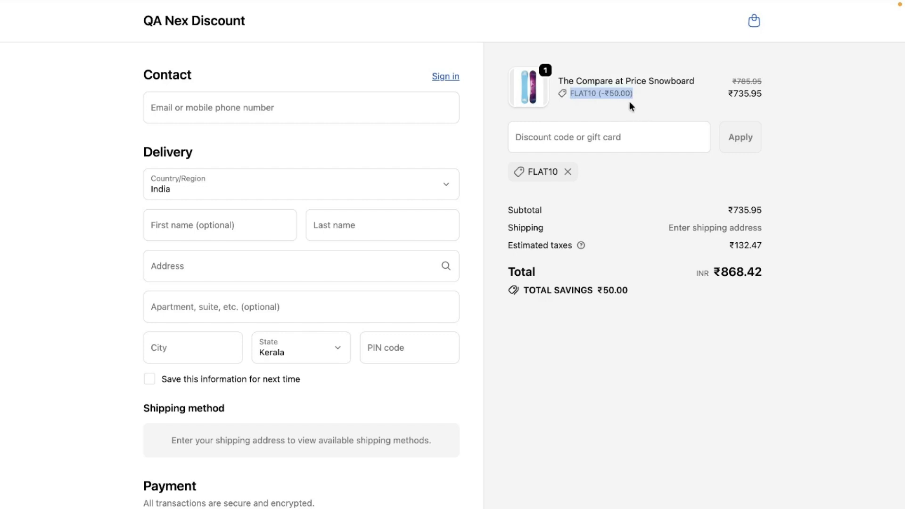
click(641, 124)
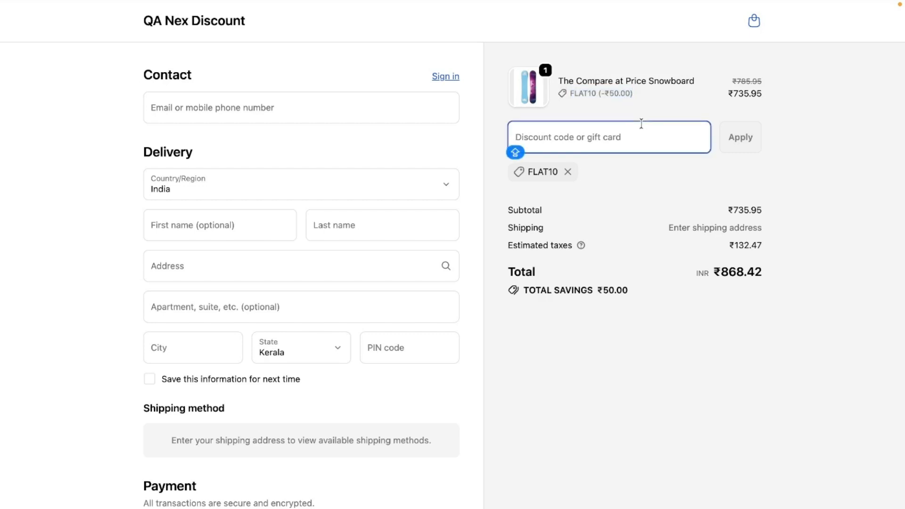